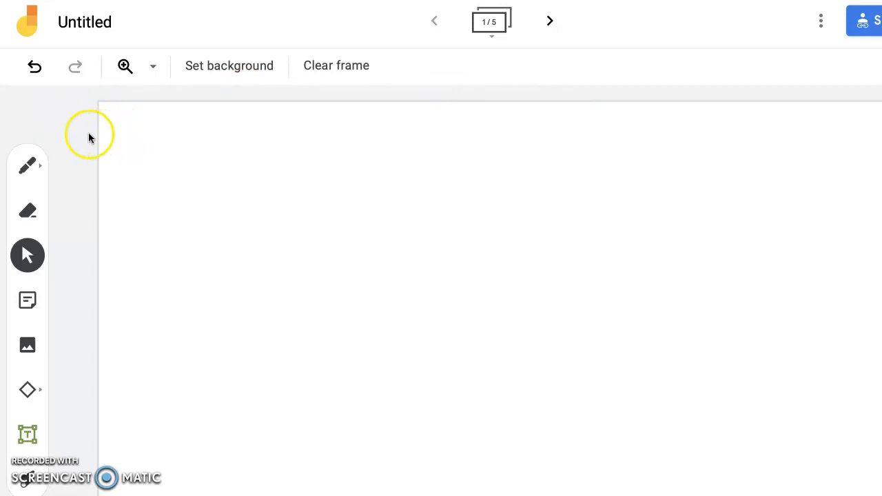
- Paint a blue scribble with the Brush in the upper-left part of the frame and erase strips through it
{"action": "left_click", "coordinate": [38, 168]}
{"action": "left_click", "coordinate": [35, 166]}
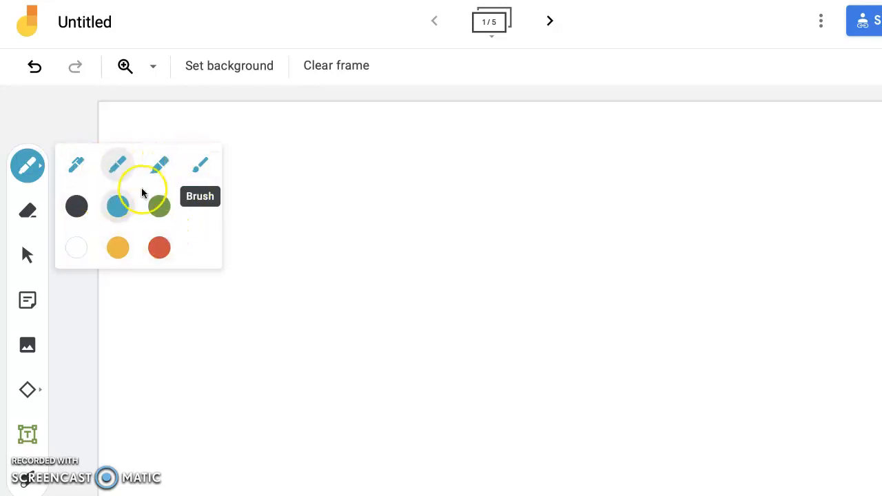
{"action": "left_click", "coordinate": [199, 166]}
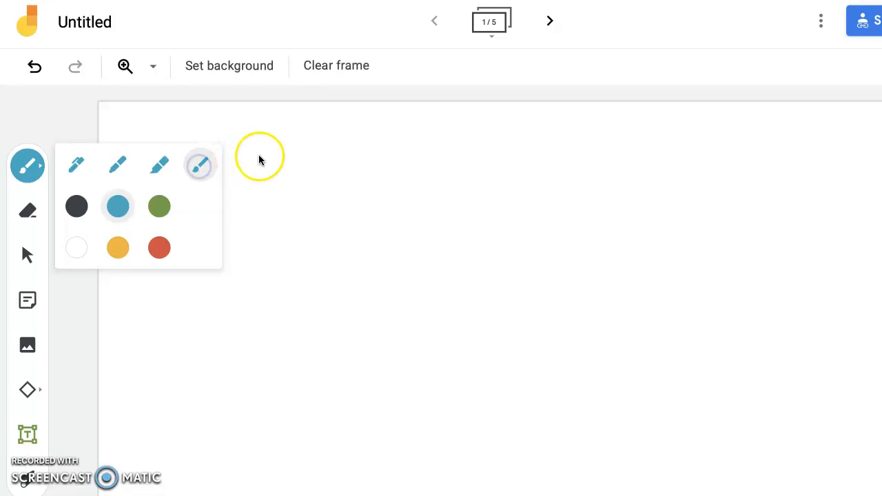
{"action": "left_click", "coordinate": [285, 144]}
{"action": "mouse_move", "coordinate": [287, 148]}
{"action": "left_mouse_down"}
{"action": "mouse_move", "coordinate": [354, 195]}
{"action": "mouse_move", "coordinate": [382, 182]}
{"action": "mouse_move", "coordinate": [357, 156]}
{"action": "mouse_move", "coordinate": [350, 196]}
{"action": "left_mouse_up"}
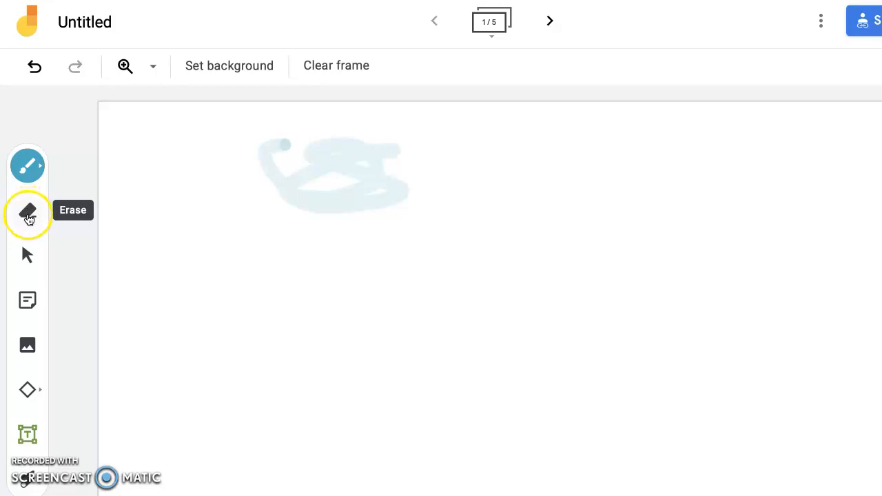
{"action": "left_click", "coordinate": [28, 214]}
{"action": "mouse_move", "coordinate": [282, 145]}
{"action": "left_mouse_down"}
{"action": "mouse_move", "coordinate": [344, 128]}
{"action": "mouse_move", "coordinate": [311, 218]}
{"action": "mouse_move", "coordinate": [368, 149]}
{"action": "mouse_move", "coordinate": [360, 195]}
{"action": "mouse_move", "coordinate": [416, 179]}
{"action": "left_mouse_up"}
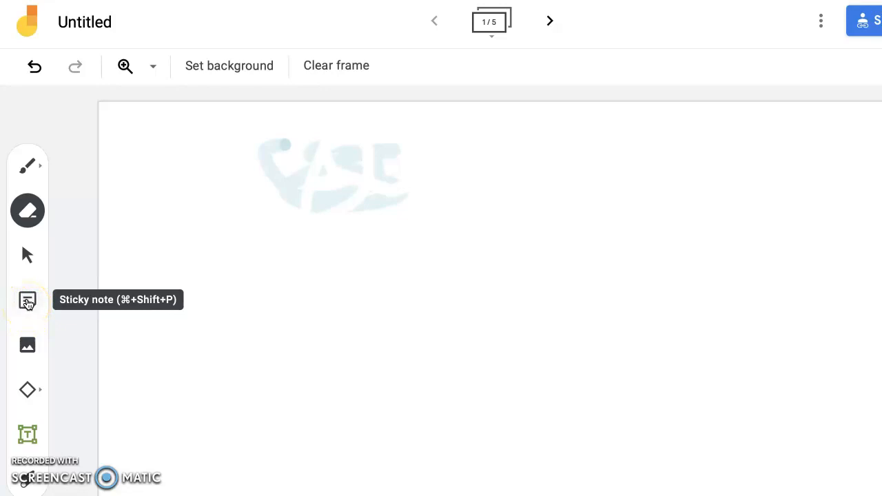
- Add a pink sticky note reading "hello" to the frame
{"action": "left_click", "coordinate": [28, 303]}
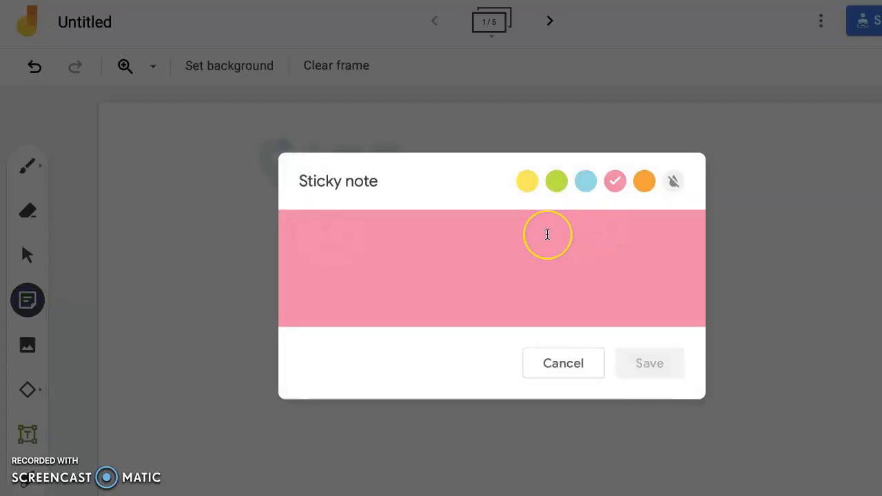
{"action": "type", "text": "hello"}
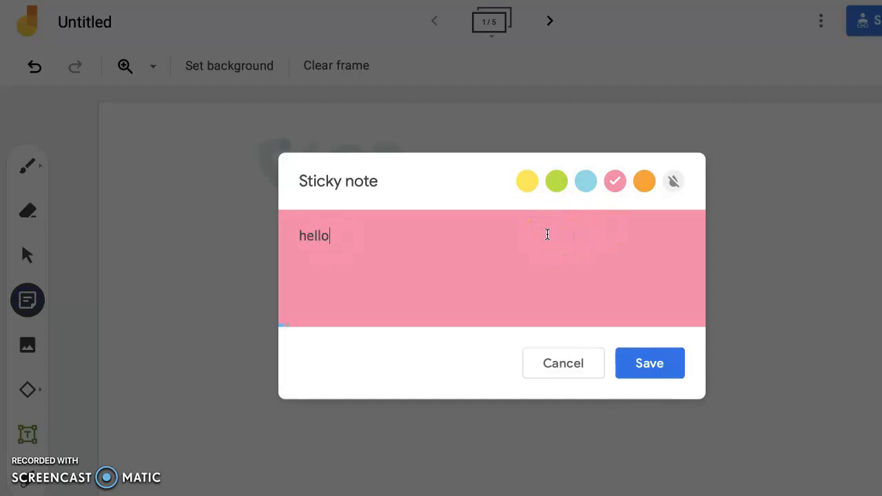
{"action": "left_click", "coordinate": [650, 364]}
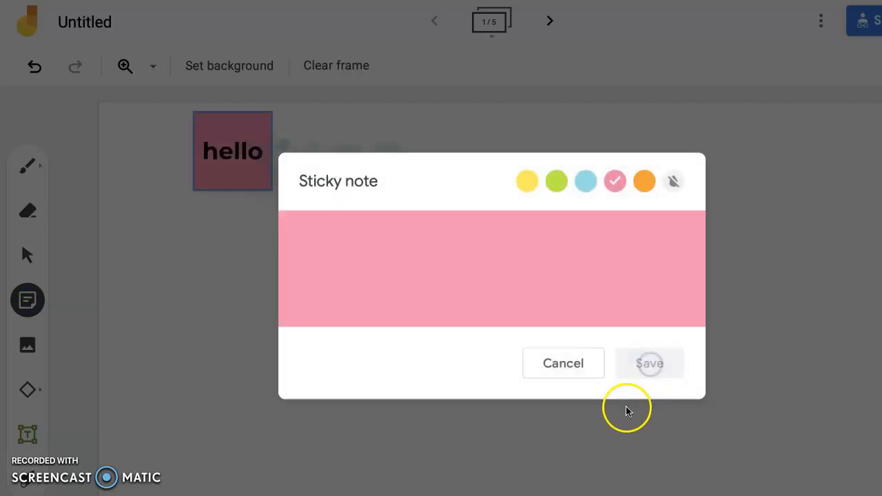
{"action": "left_click", "coordinate": [566, 365]}
- Move the "hello" sticky note to the empty area right of the blue scribble and deselect it
{"action": "left_click", "coordinate": [242, 175]}
{"action": "left_click_drag", "start_coordinate": [242, 175], "coordinate": [206, 245]}
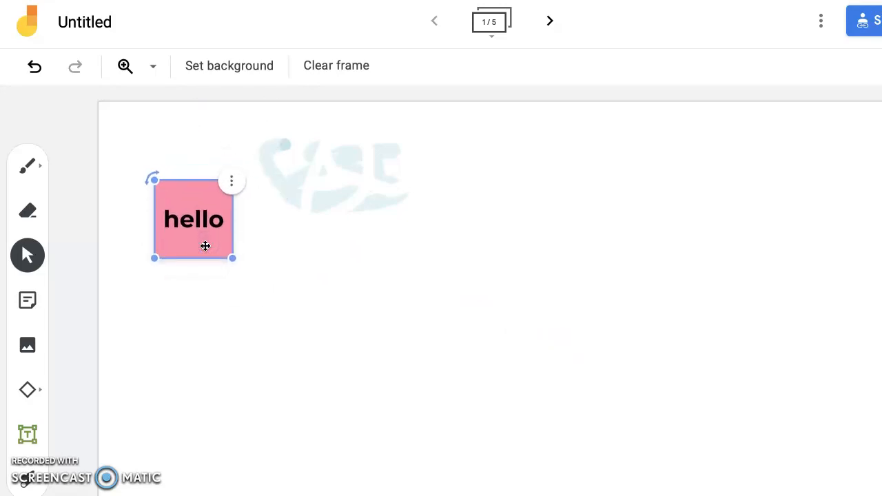
{"action": "left_click_drag", "start_coordinate": [205, 246], "coordinate": [634, 221]}
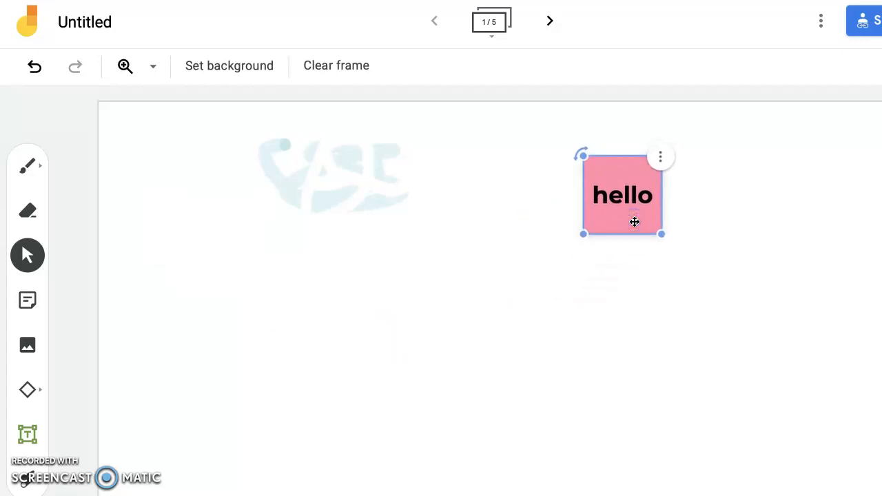
{"action": "left_click", "coordinate": [135, 342]}
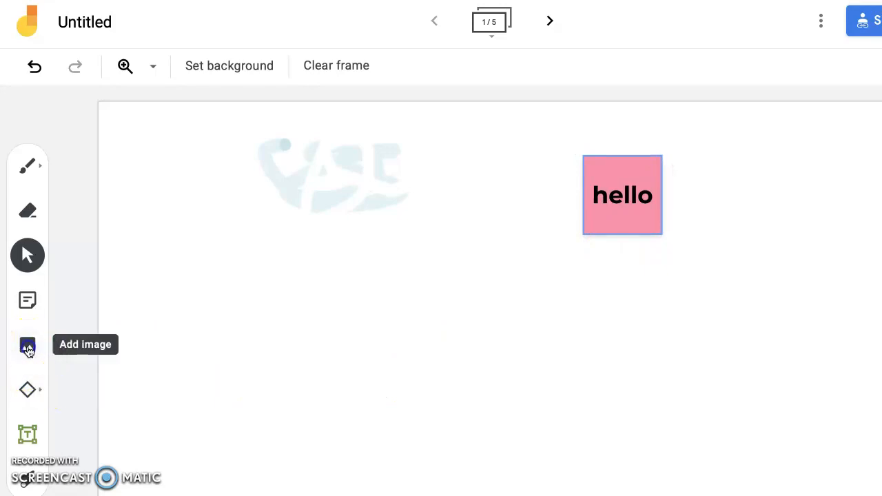
- Search Google Images for "smiley face" and insert the small yellow smiley on a white background
{"action": "left_click", "coordinate": [27, 348]}
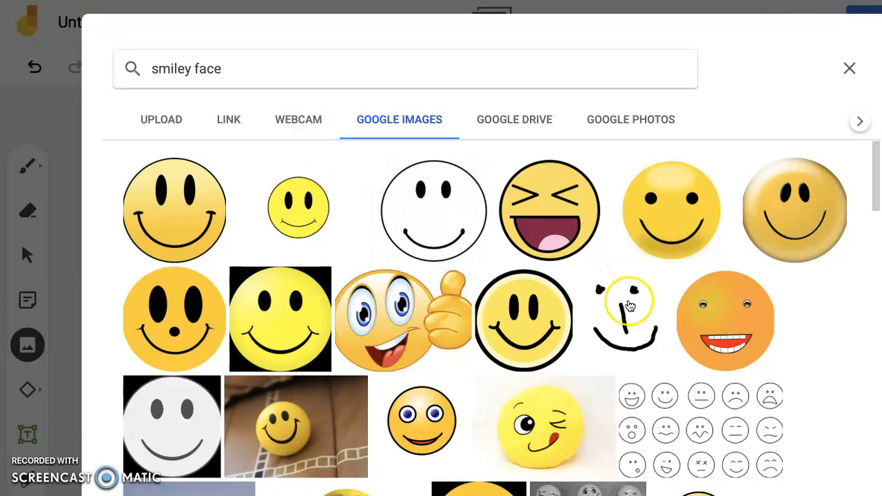
{"action": "left_click", "coordinate": [295, 218]}
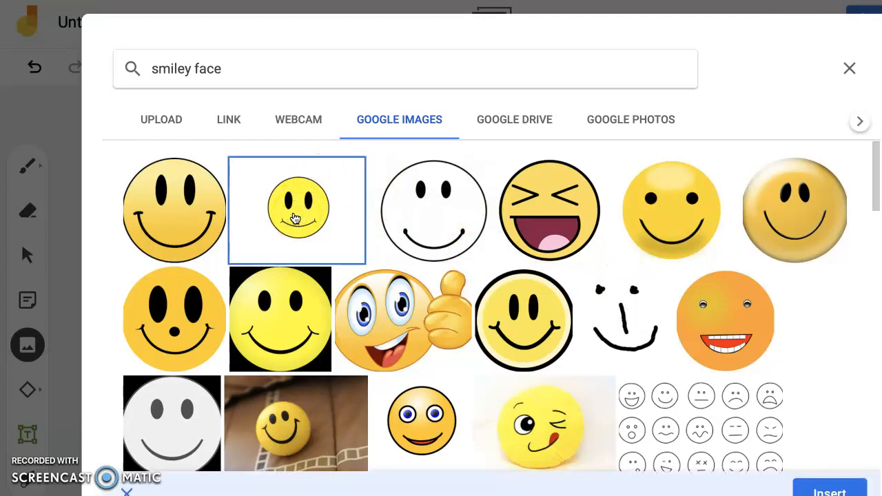
{"action": "left_click", "coordinate": [830, 487]}
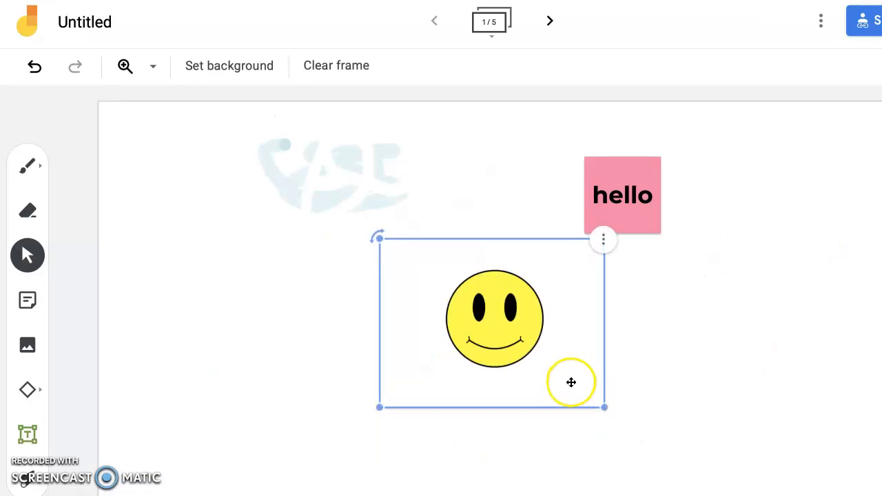
- Move the smiley image to the left side of the frame, just below the blue scribble, and deselect it
{"action": "left_click_drag", "start_coordinate": [433, 317], "coordinate": [255, 246]}
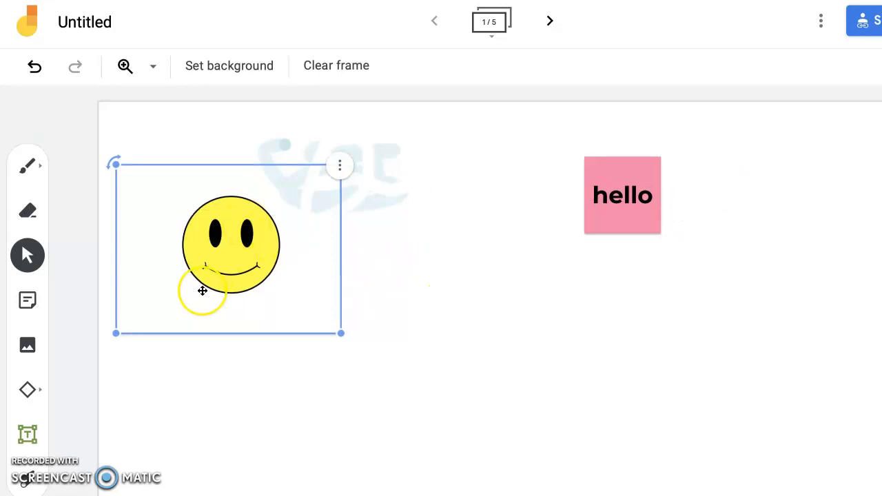
{"action": "left_click", "coordinate": [641, 175]}
{"action": "left_click", "coordinate": [511, 222]}
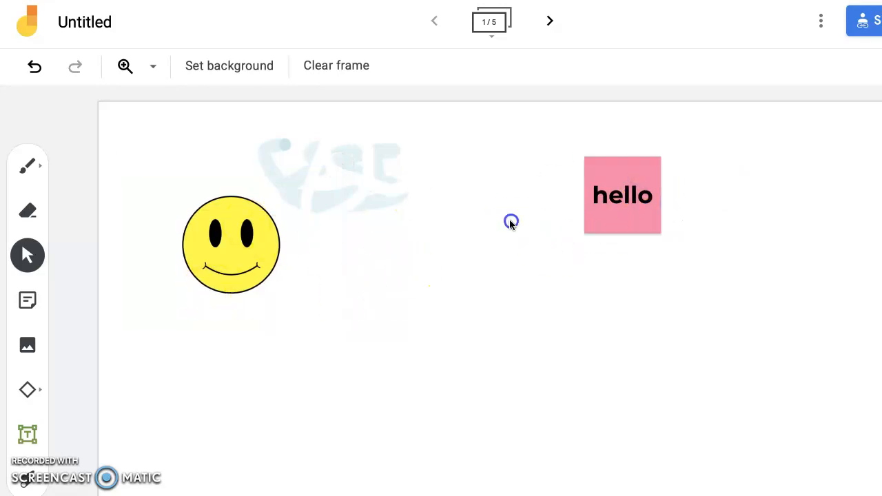
- Draw a large square shape below the smiley image
{"action": "left_click", "coordinate": [35, 393]}
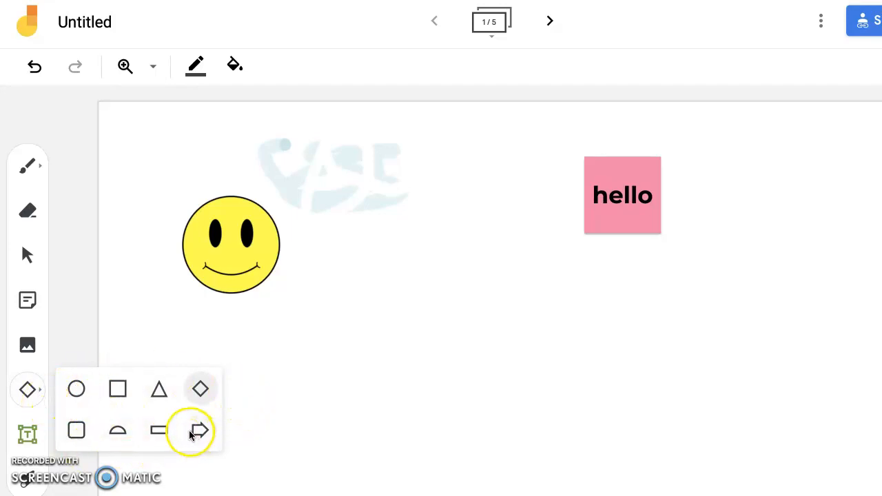
{"action": "left_click", "coordinate": [118, 390]}
{"action": "left_click_drag", "start_coordinate": [181, 317], "coordinate": [332, 445]}
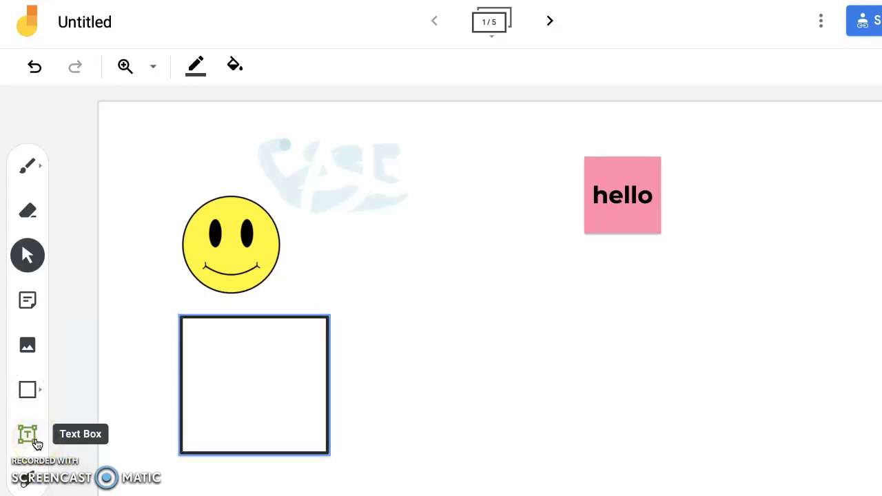
- Give the square a light blue fill and red border, and place it just left of the "hello" note
{"action": "left_click", "coordinate": [235, 65]}
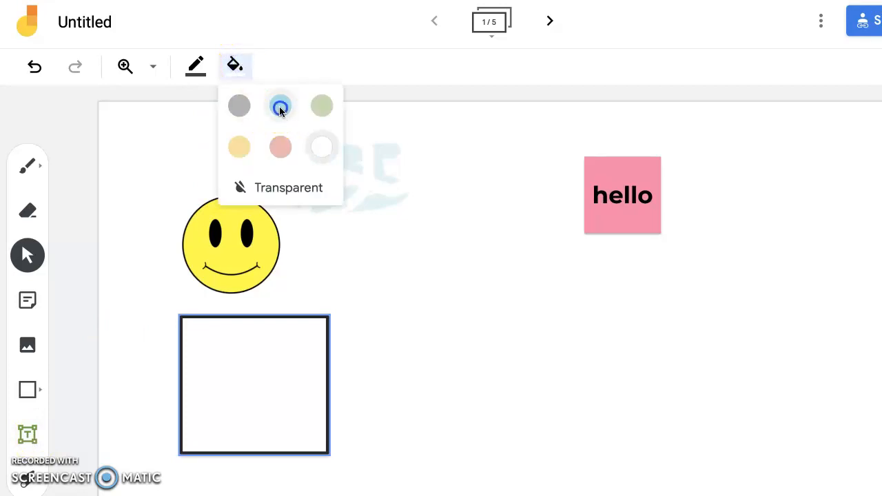
{"action": "left_click", "coordinate": [280, 106]}
{"action": "left_click", "coordinate": [196, 66]}
{"action": "left_click", "coordinate": [240, 144]}
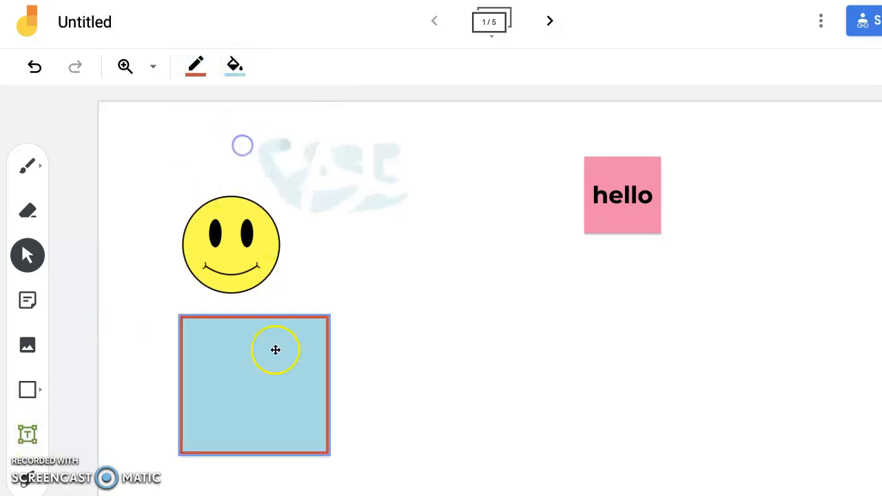
{"action": "left_click_drag", "start_coordinate": [363, 342], "coordinate": [522, 202]}
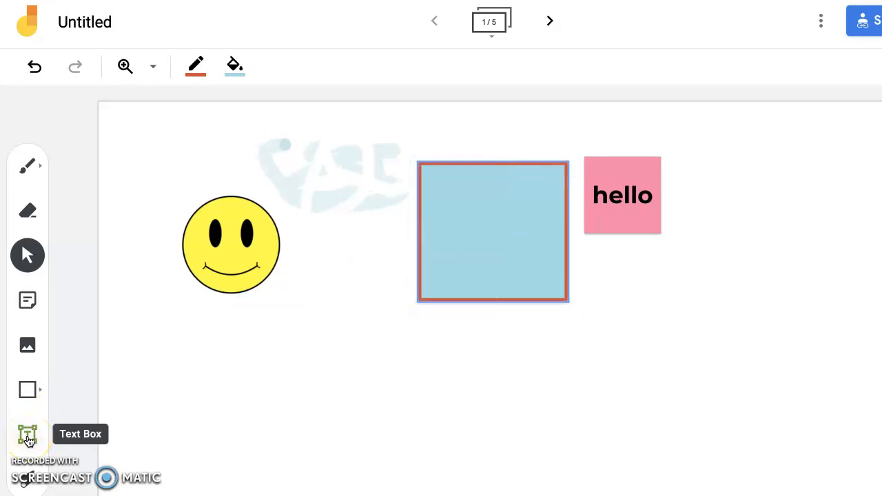
- Add a green text box reading "good morning" inside the blue square and widen it to fit on one line
{"action": "left_click", "coordinate": [28, 435]}
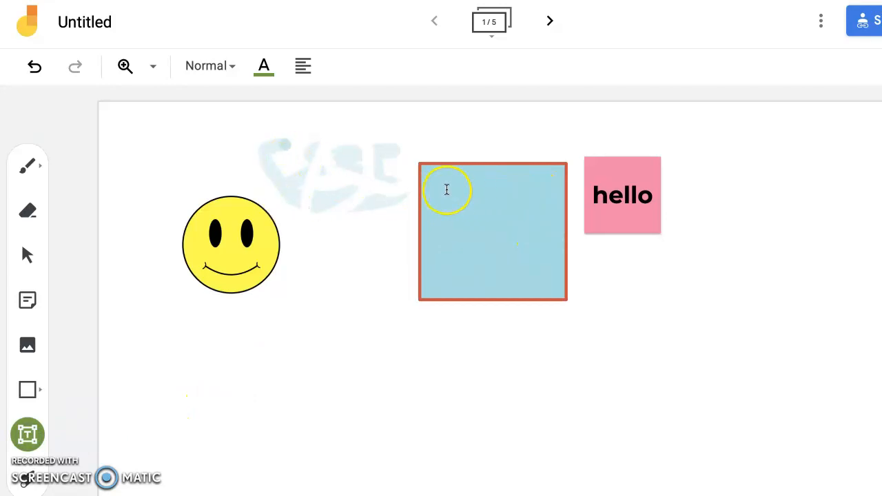
{"action": "left_click", "coordinate": [436, 187]}
{"action": "type", "text": "good morning"}
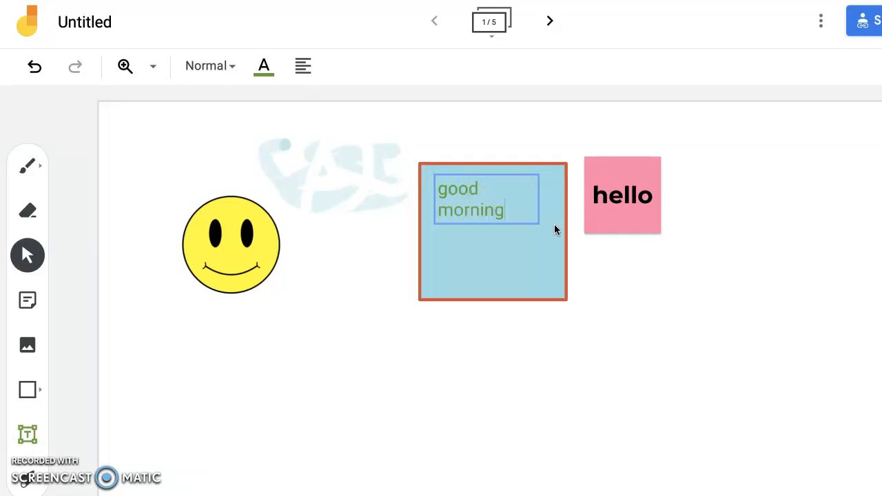
{"action": "left_click", "coordinate": [538, 198]}
{"action": "left_click_drag", "start_coordinate": [538, 198], "coordinate": [560, 197]}
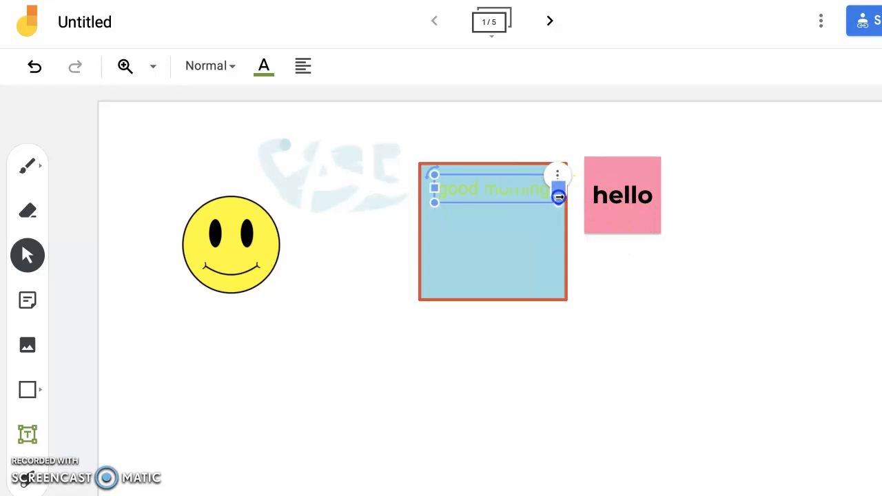
{"action": "left_click", "coordinate": [634, 300]}
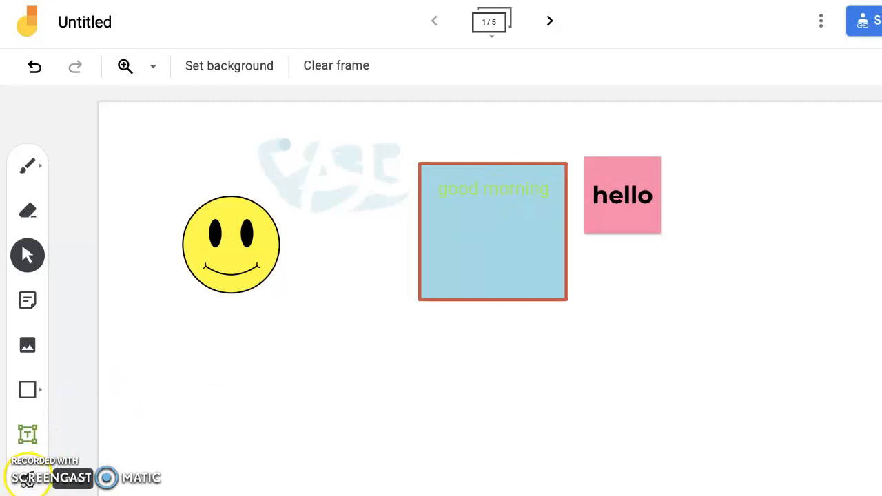
- Use the laser to circle the smiley and point toward the blue square
{"action": "left_click", "coordinate": [28, 480]}
{"action": "mouse_move", "coordinate": [203, 197]}
{"action": "left_mouse_down"}
{"action": "mouse_move", "coordinate": [281, 186]}
{"action": "mouse_move", "coordinate": [270, 277]}
{"action": "mouse_move", "coordinate": [153, 253]}
{"action": "mouse_move", "coordinate": [260, 180]}
{"action": "left_mouse_up"}
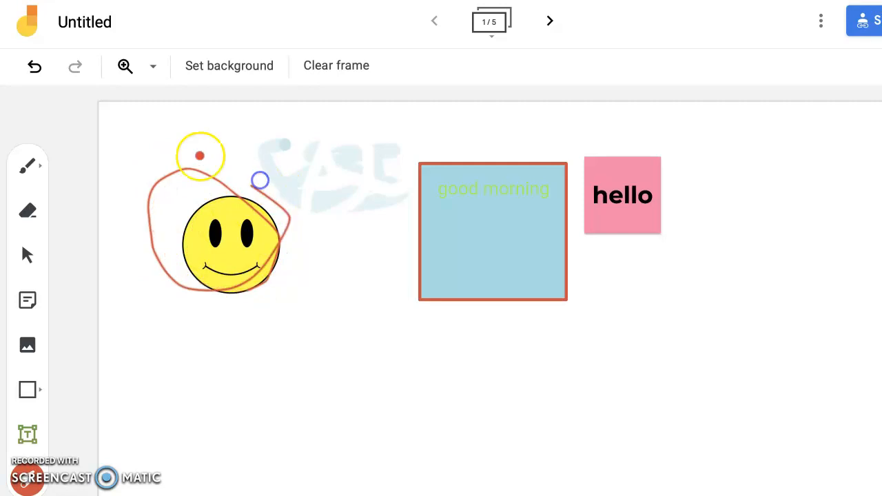
{"action": "mouse_move", "coordinate": [300, 256]}
{"action": "left_mouse_down"}
{"action": "mouse_move", "coordinate": [602, 305]}
{"action": "mouse_move", "coordinate": [380, 120]}
{"action": "mouse_move", "coordinate": [600, 181]}
{"action": "mouse_move", "coordinate": [460, 169]}
{"action": "mouse_move", "coordinate": [616, 181]}
{"action": "mouse_move", "coordinate": [441, 180]}
{"action": "left_mouse_up"}
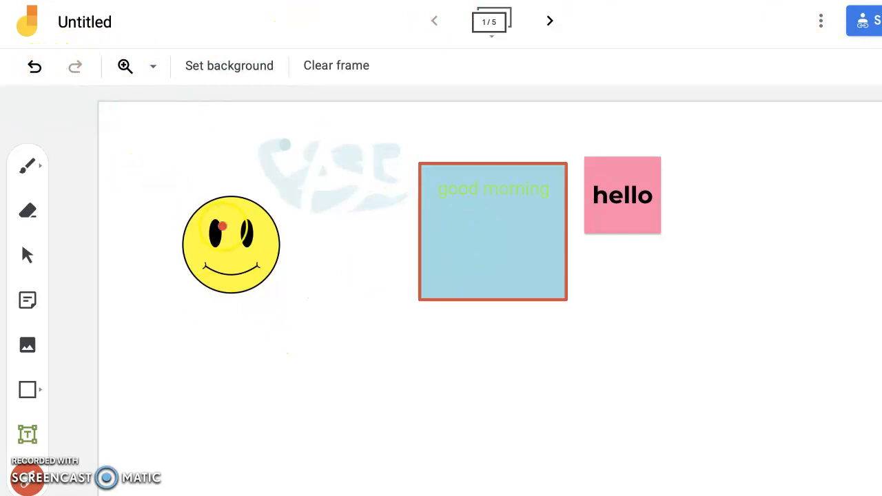
- Move the smiley image slightly down and left, undo the move, and redo it
{"action": "left_click", "coordinate": [29, 253]}
{"action": "left_click_drag", "start_coordinate": [241, 261], "coordinate": [203, 296]}
{"action": "left_click", "coordinate": [38, 78]}
{"action": "left_click", "coordinate": [76, 68]}
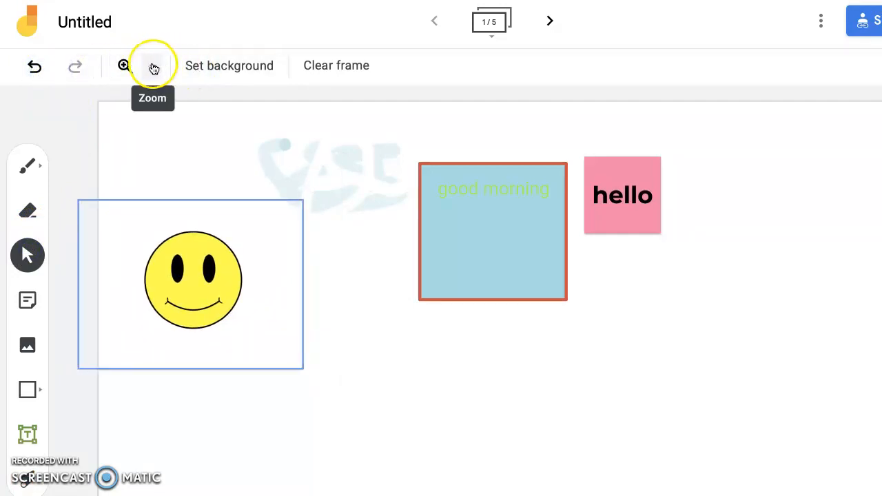
- Zoom the frame out to 25% and return it to the Fit view
{"action": "left_click", "coordinate": [149, 67]}
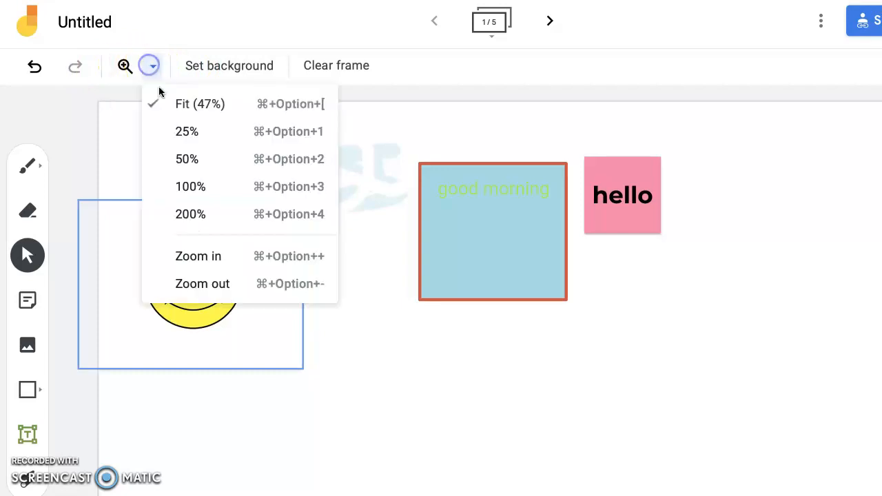
{"action": "left_click", "coordinate": [193, 132]}
{"action": "left_click", "coordinate": [154, 69]}
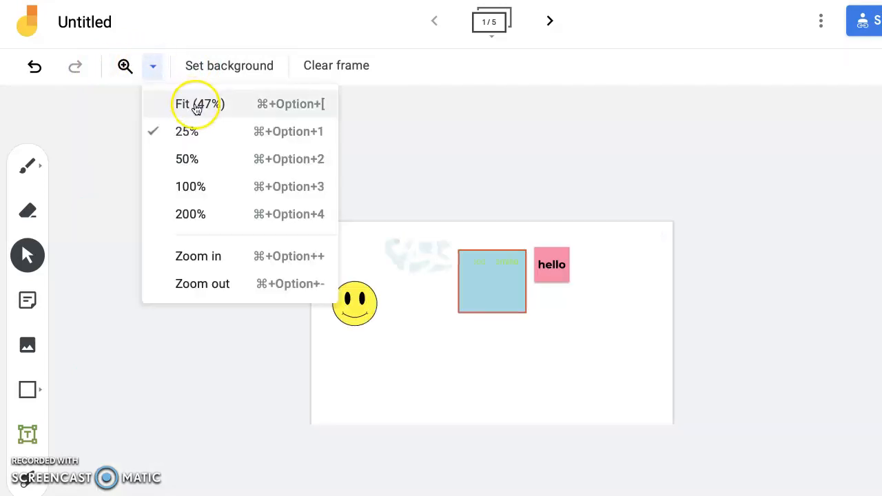
{"action": "left_click", "coordinate": [196, 105]}
- Try the dotted, grid and dark blue backgrounds on the frame, and restore the plain white one
{"action": "left_click", "coordinate": [241, 69]}
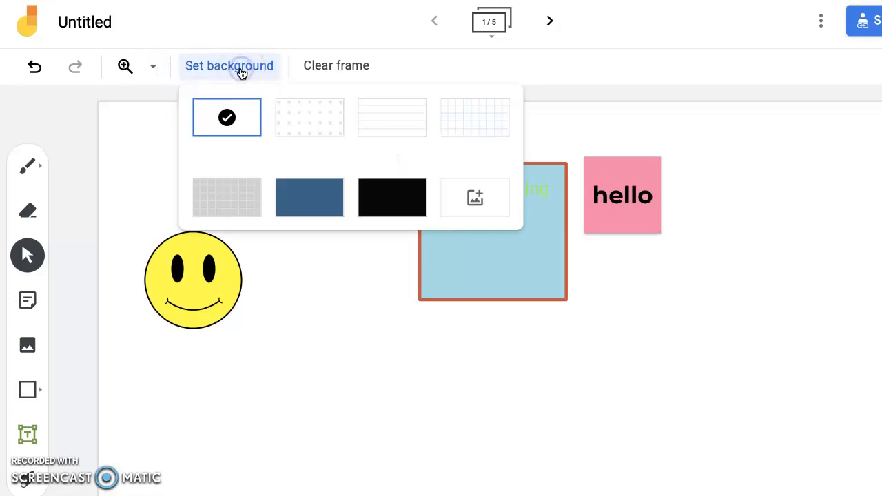
{"action": "left_click", "coordinate": [322, 119]}
{"action": "left_click", "coordinate": [266, 69]}
{"action": "left_click", "coordinate": [465, 118]}
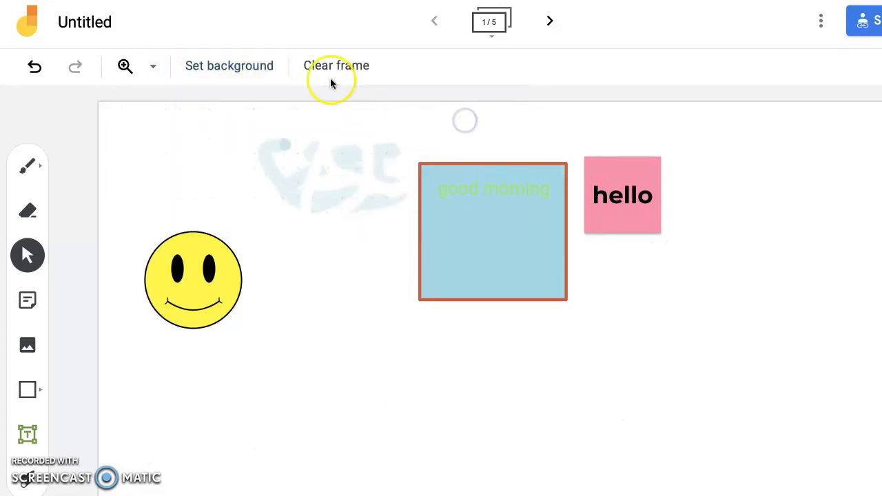
{"action": "left_click", "coordinate": [262, 66]}
{"action": "left_click", "coordinate": [312, 204]}
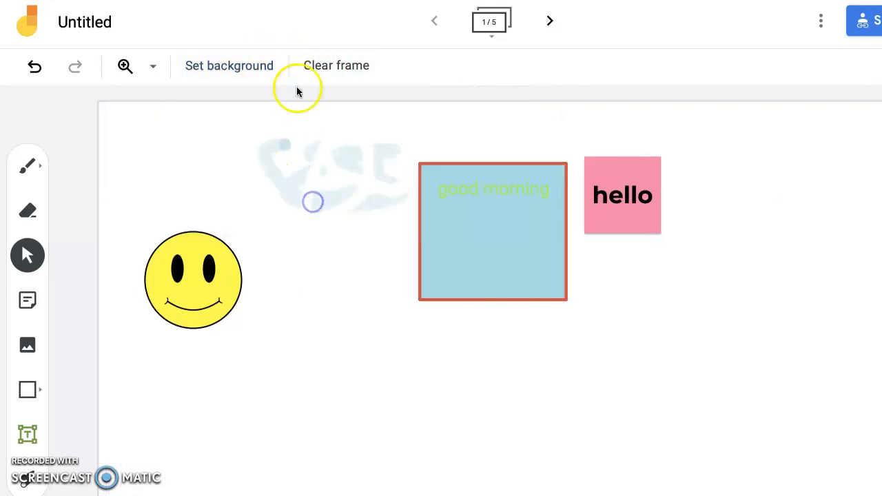
{"action": "left_click", "coordinate": [270, 70]}
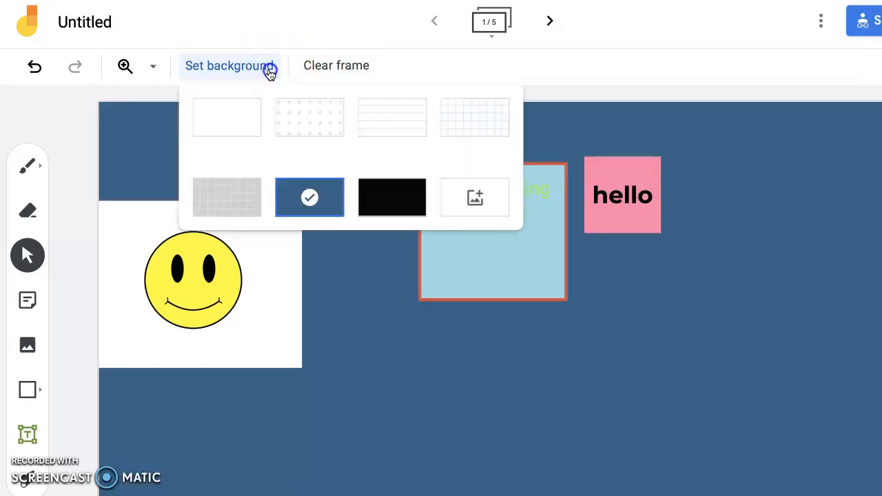
{"action": "left_click", "coordinate": [252, 117]}
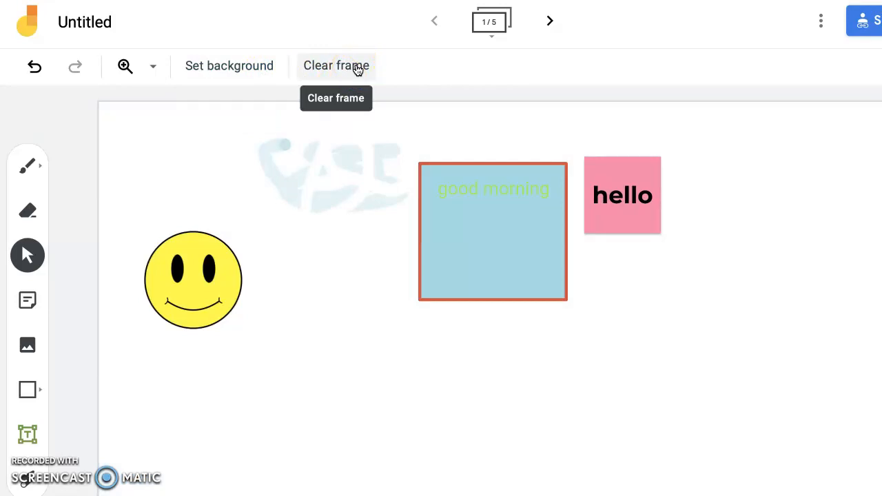
- Clear everything from the current frame
{"action": "left_click", "coordinate": [357, 67]}
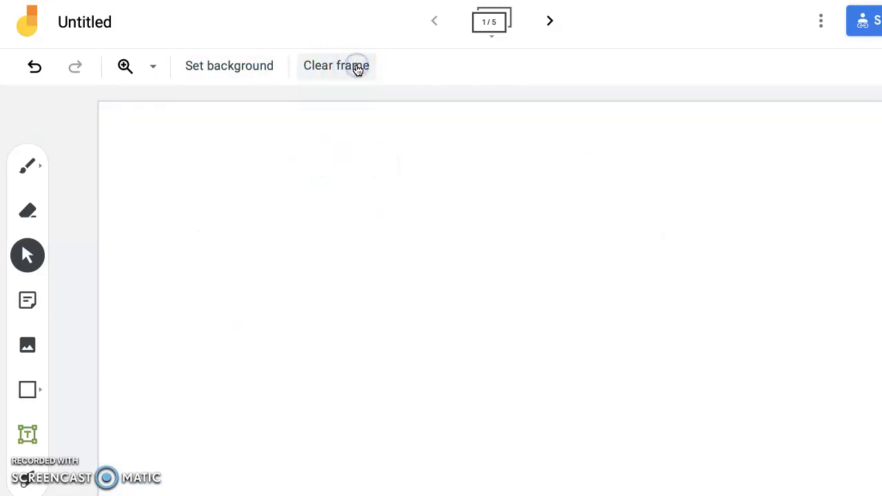
- Undo the clearing of the frame, and view the frame overview and the first frame's options
{"action": "left_click", "coordinate": [35, 67]}
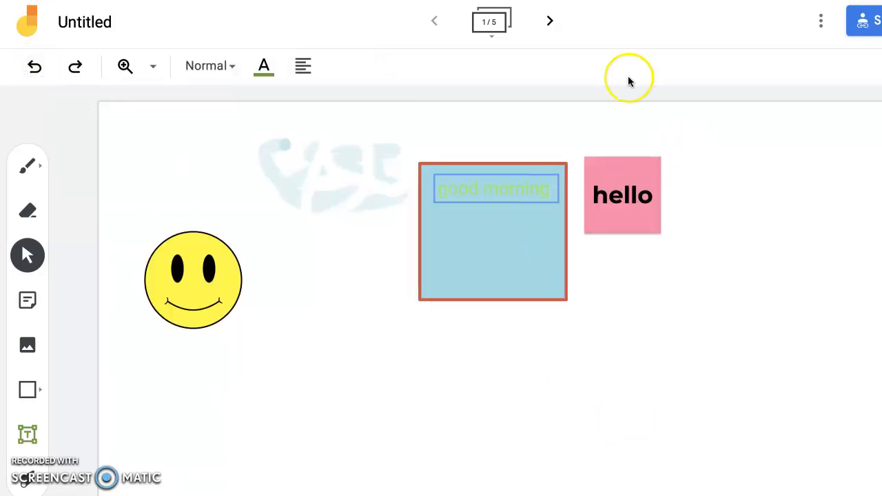
{"action": "left_click", "coordinate": [492, 31]}
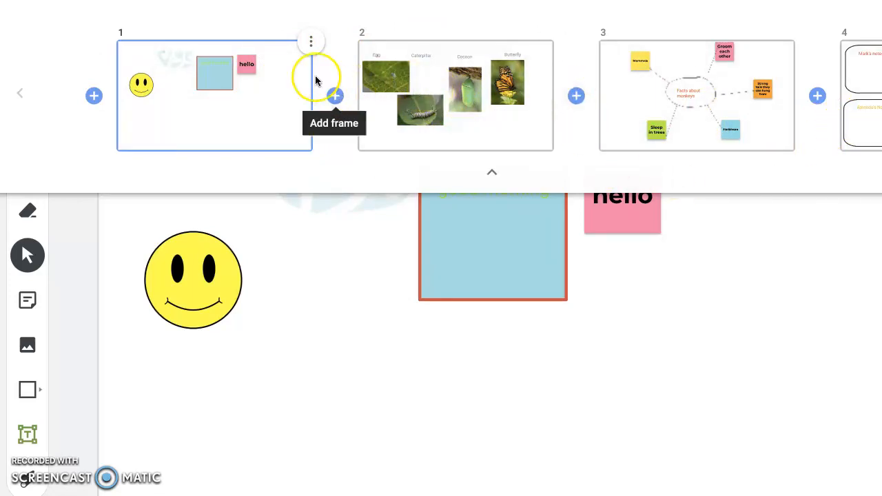
{"action": "left_click", "coordinate": [311, 42]}
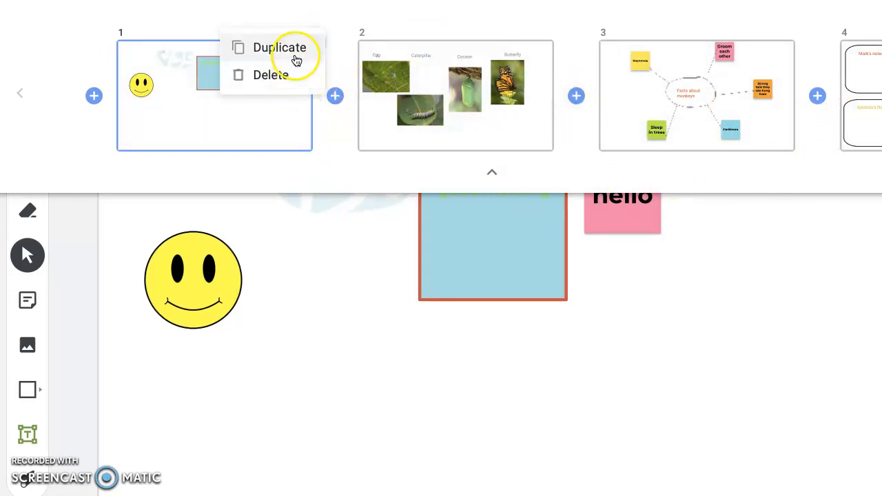
{"action": "left_click", "coordinate": [488, 172]}
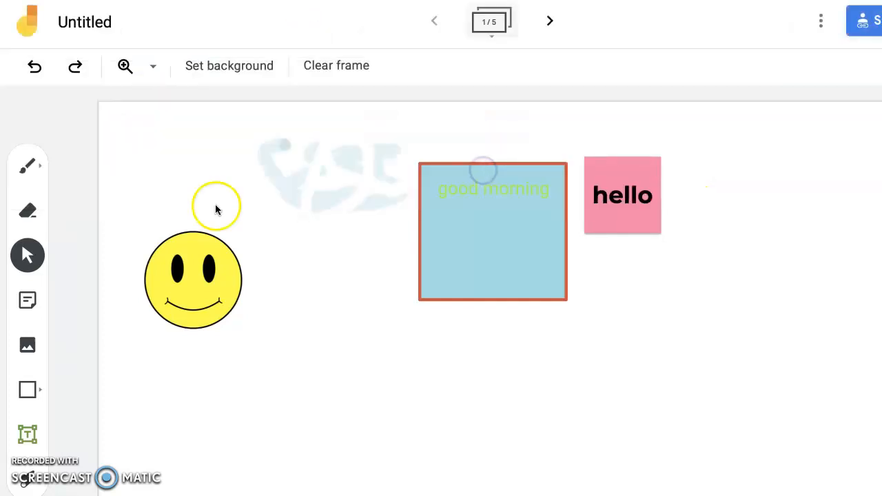
- Rename the untitled Jam as Presentation
{"action": "left_click", "coordinate": [97, 24]}
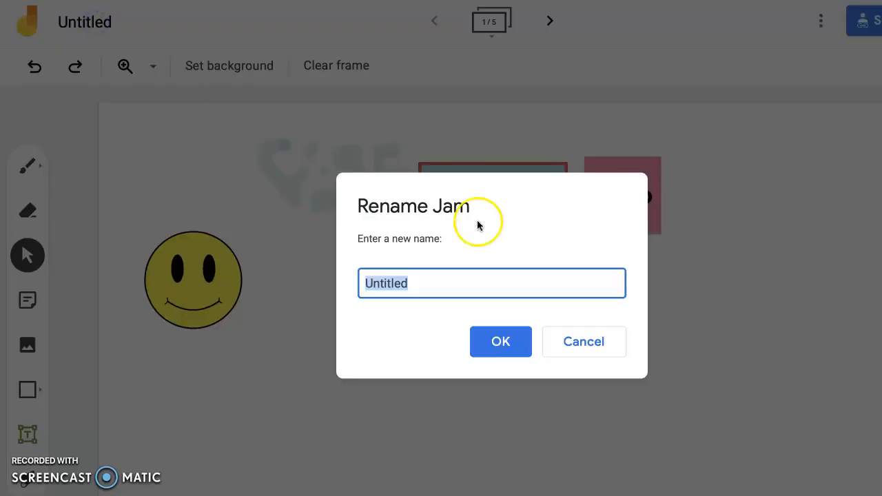
{"action": "type", "text": "Presentatio"}
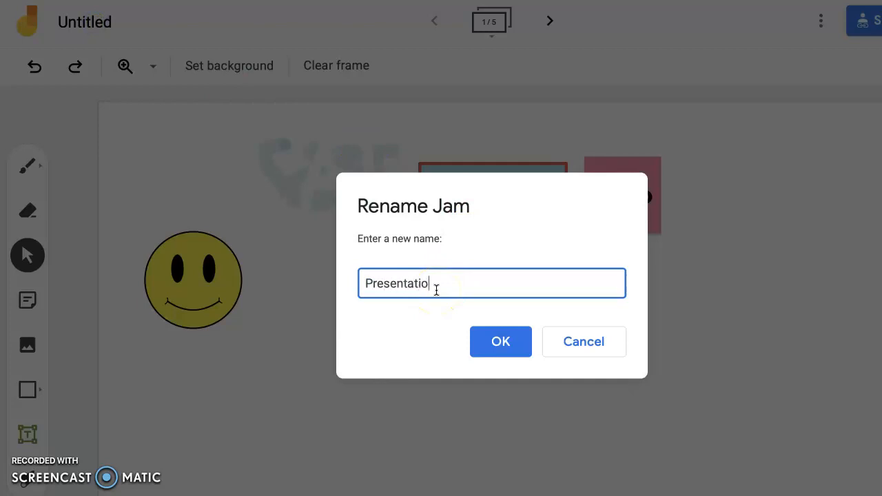
{"action": "type", "text": "n"}
{"action": "left_click", "coordinate": [504, 340]}
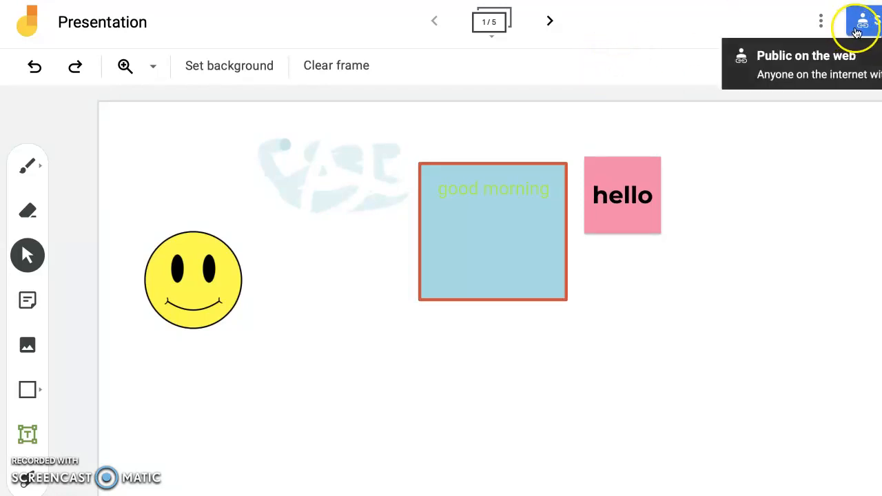
- Go to the butterfly life-cycle frame and move the egg image slightly to the right
{"action": "left_click", "coordinate": [551, 22]}
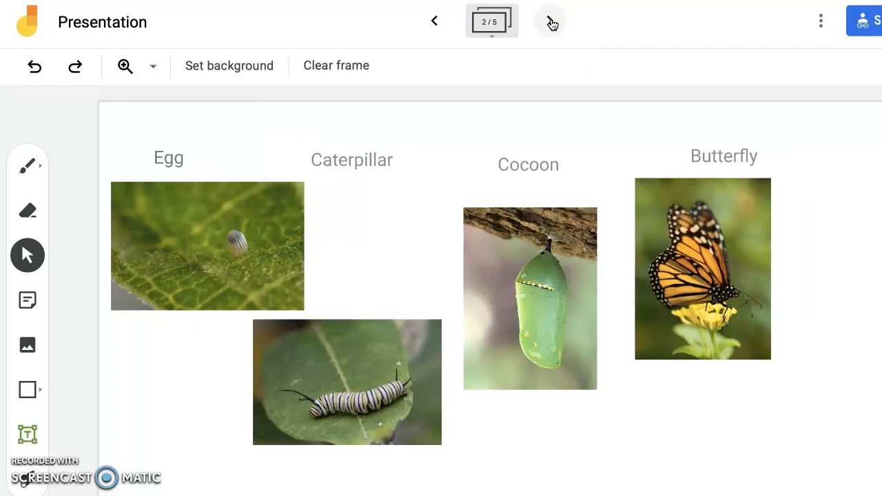
{"action": "left_click", "coordinate": [240, 246]}
{"action": "mouse_move", "coordinate": [280, 266]}
{"action": "left_mouse_down"}
{"action": "mouse_move", "coordinate": [274, 248]}
{"action": "mouse_move", "coordinate": [339, 258]}
{"action": "mouse_move", "coordinate": [278, 240]}
{"action": "mouse_move", "coordinate": [275, 250]}
{"action": "left_mouse_up"}
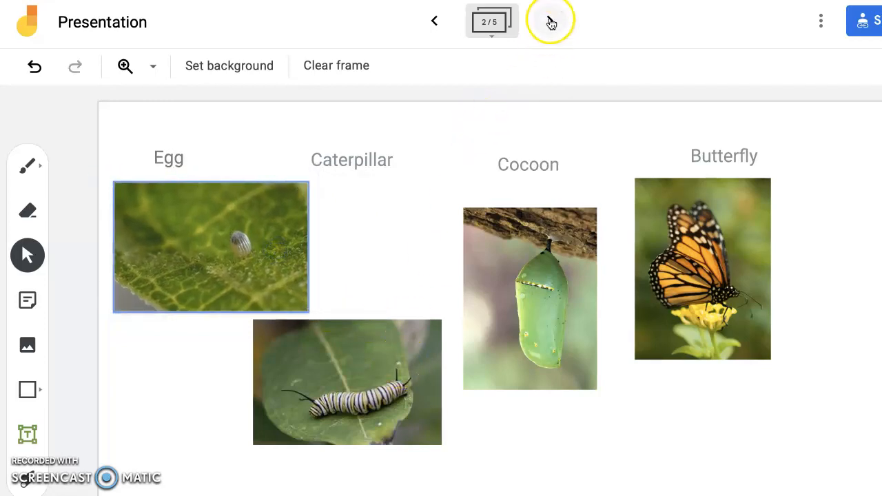
- Go to the monkey facts frame and move the Mammals sticky note slightly towards the central oval
{"action": "left_click", "coordinate": [550, 22]}
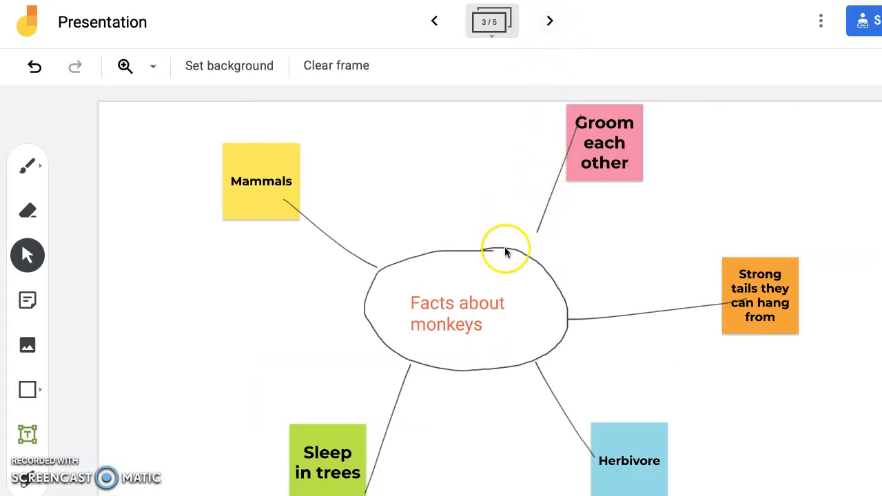
{"action": "mouse_move", "coordinate": [276, 207]}
{"action": "left_mouse_down"}
{"action": "mouse_move", "coordinate": [274, 216]}
{"action": "mouse_move", "coordinate": [285, 213]}
{"action": "left_mouse_up"}
- Go through the group notes frame and the homework pros and cons frame, and add a blank frame after the last one
{"action": "left_click", "coordinate": [551, 23]}
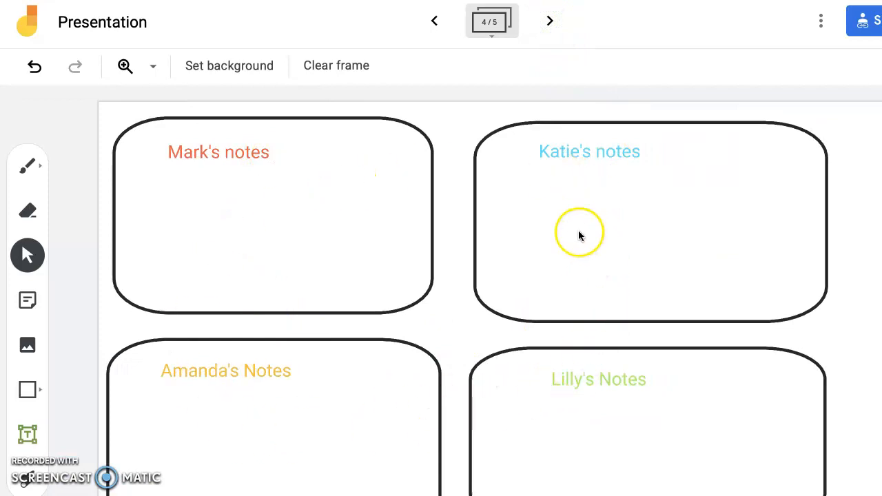
{"action": "left_click", "coordinate": [555, 21]}
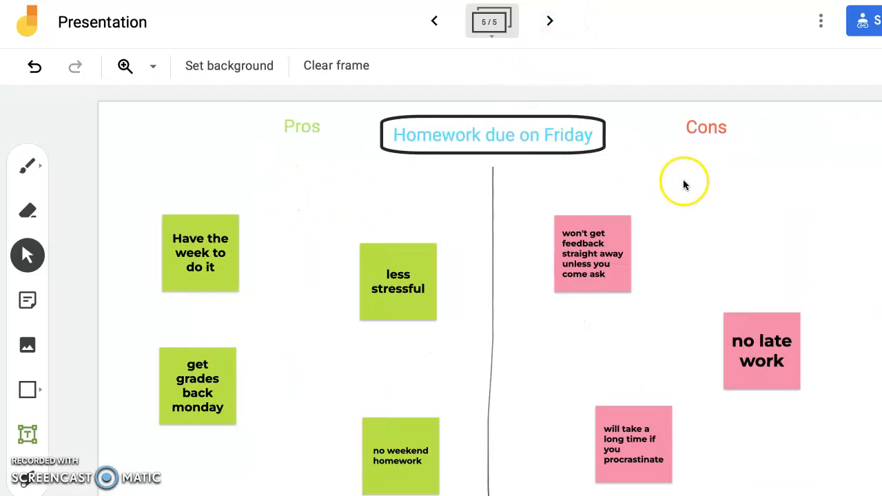
{"action": "left_click", "coordinate": [550, 22]}
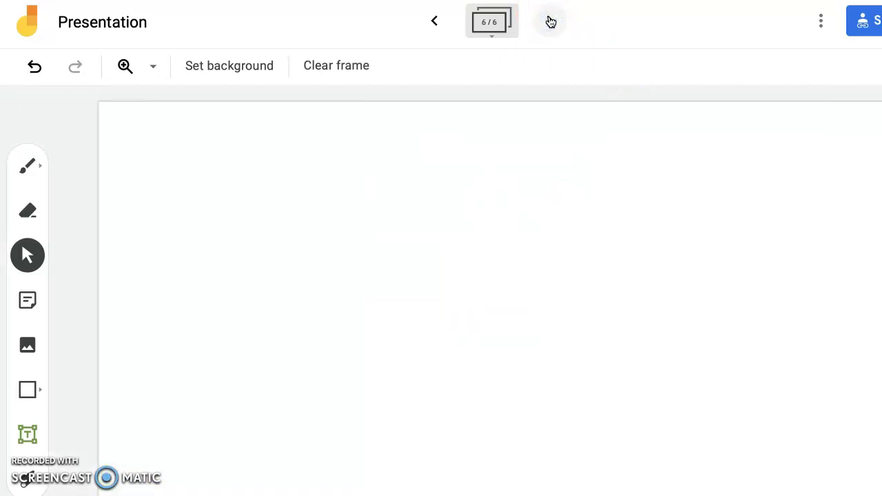